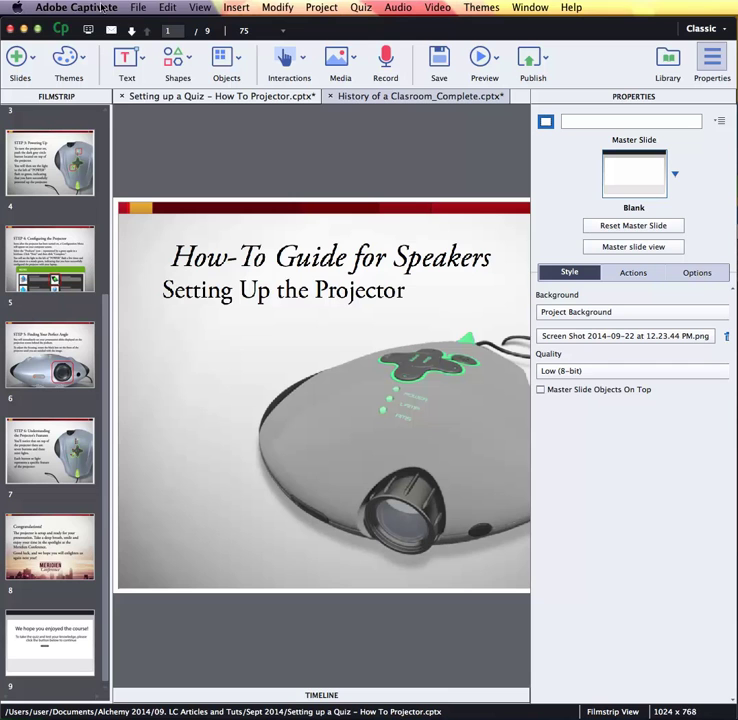
Open the preferences and review the quiz Reporting, Settings and Pass or Fail categories
{"action": "left_click", "coordinate": [60, 6]}
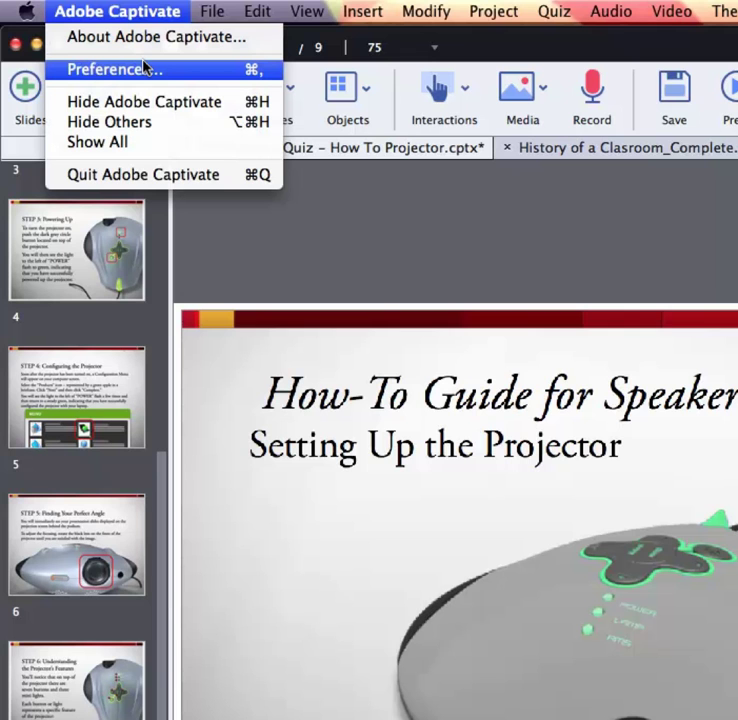
{"action": "left_click", "coordinate": [145, 68]}
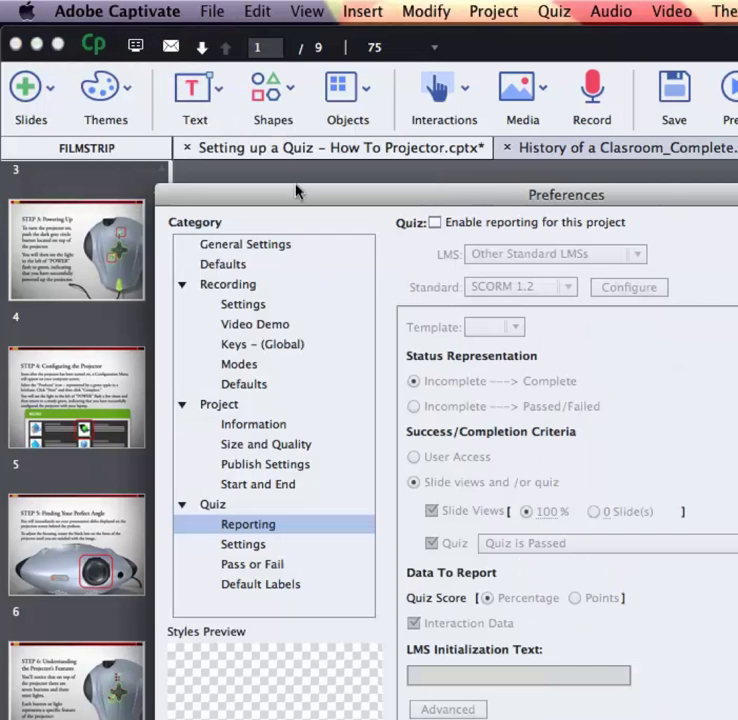
{"action": "left_click_drag", "start_coordinate": [298, 191], "coordinate": [275, 138]}
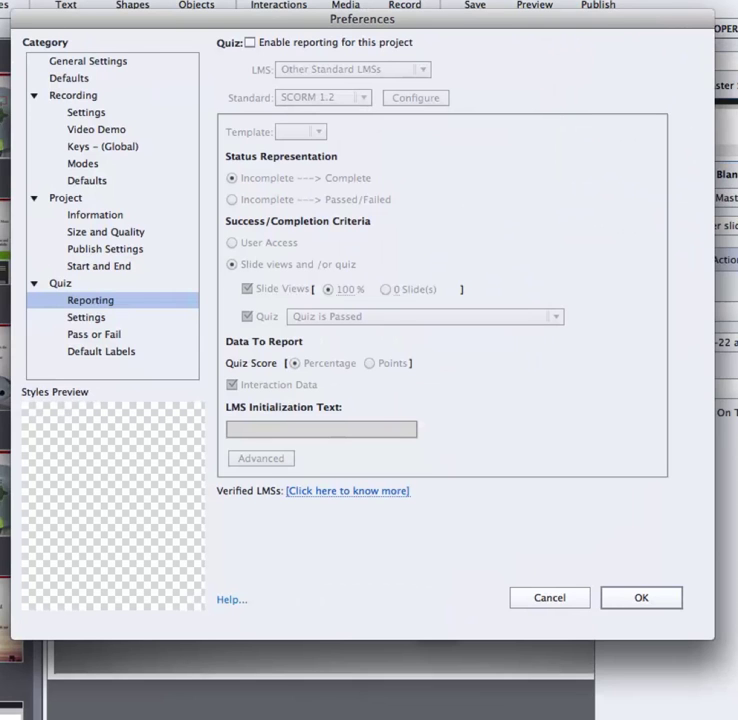
{"action": "left_click", "coordinate": [77, 303]}
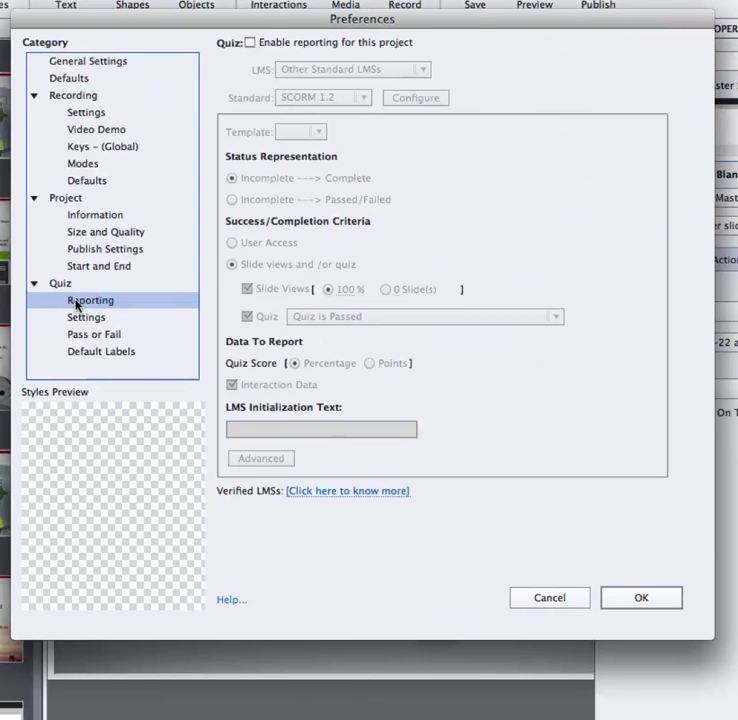
{"action": "left_click", "coordinate": [77, 318]}
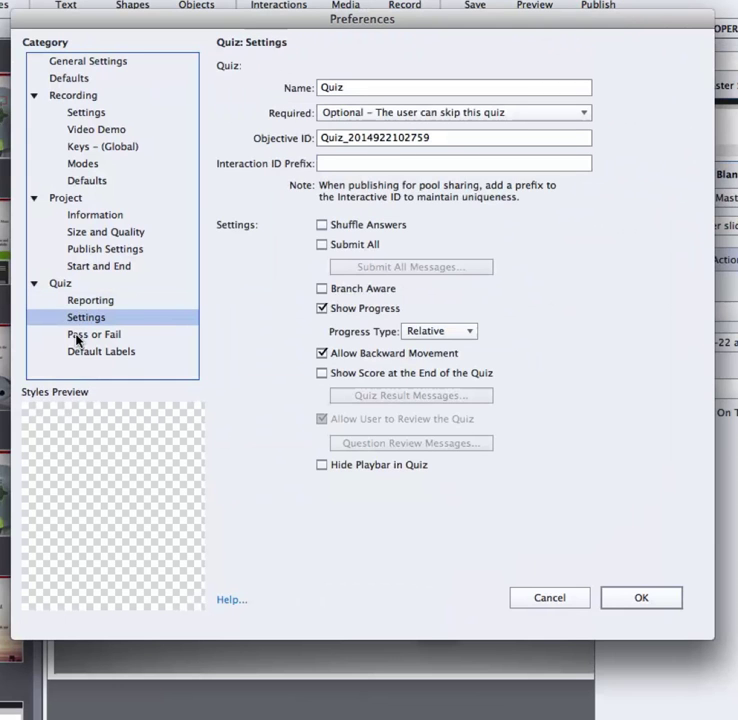
{"action": "left_click", "coordinate": [77, 338]}
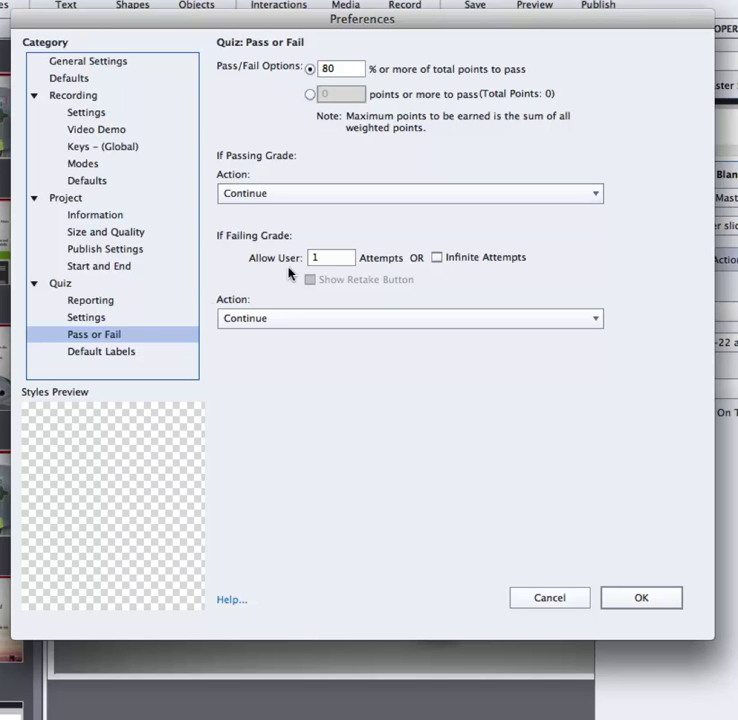
Enable quiz reporting for Other Standard LMSs with SCORM 1.2, using slide views and/or quiz as the completion criteria
{"action": "left_click", "coordinate": [93, 299]}
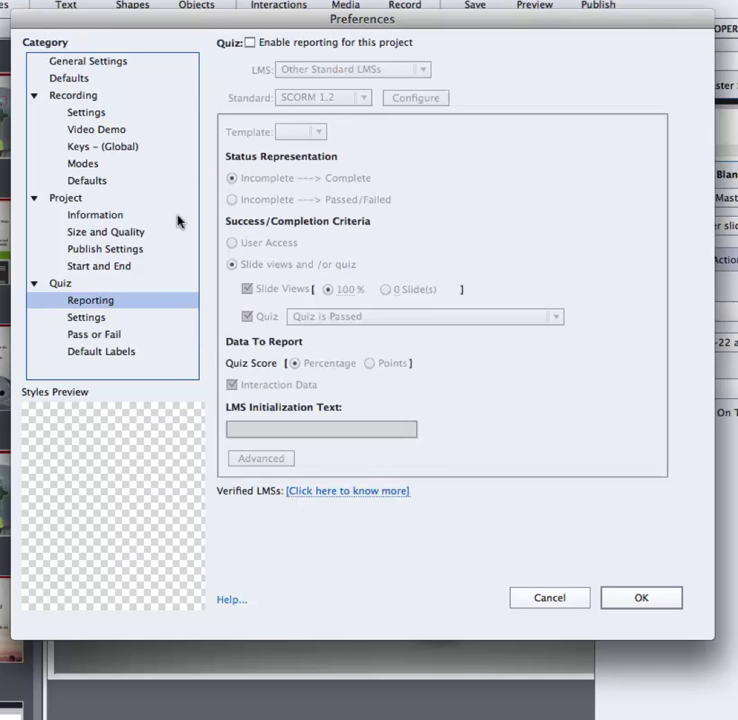
{"action": "left_click", "coordinate": [249, 42]}
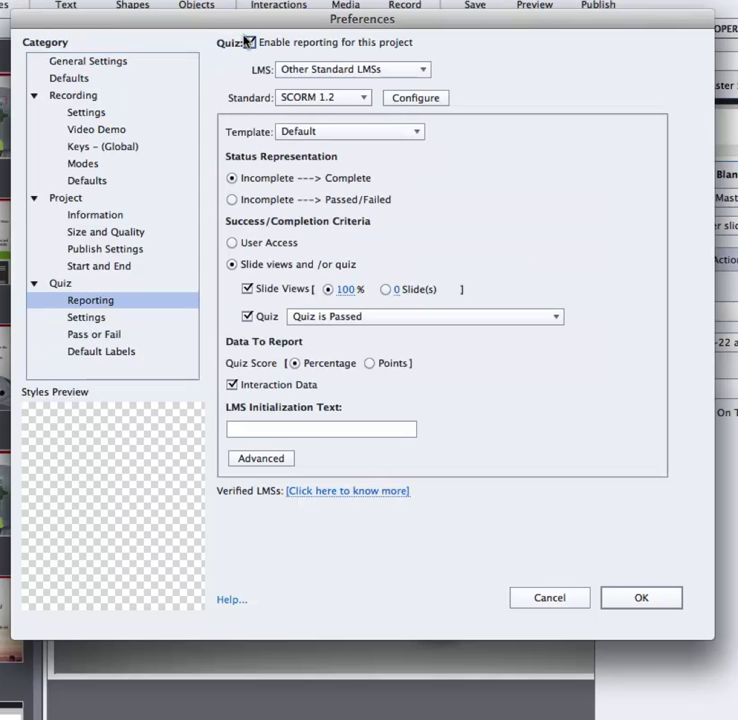
{"action": "left_click", "coordinate": [285, 68]}
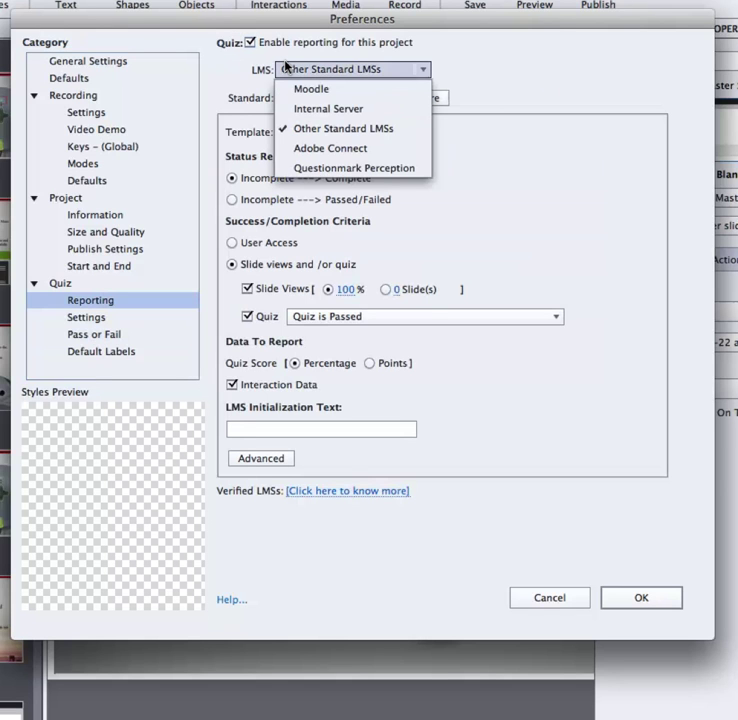
{"action": "left_click", "coordinate": [315, 128]}
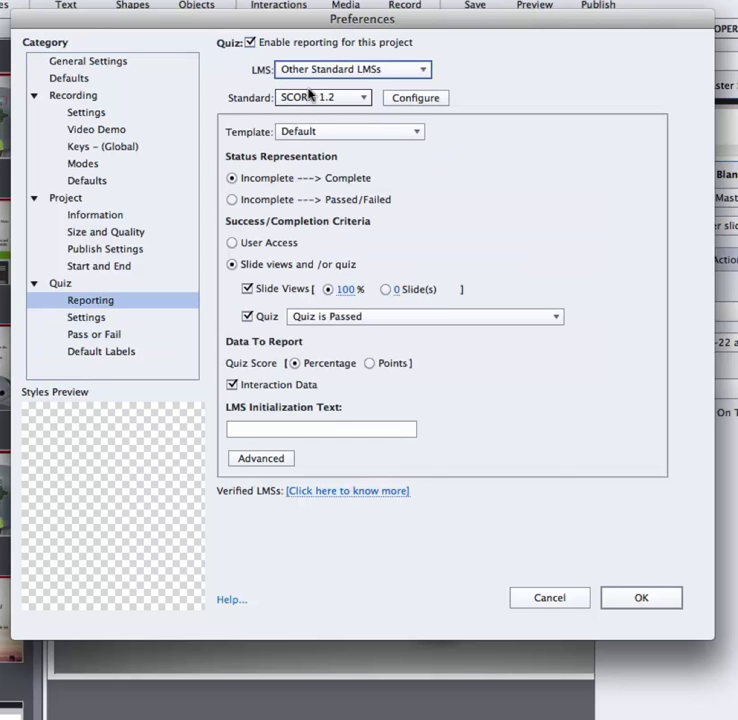
{"action": "left_click", "coordinate": [310, 95]}
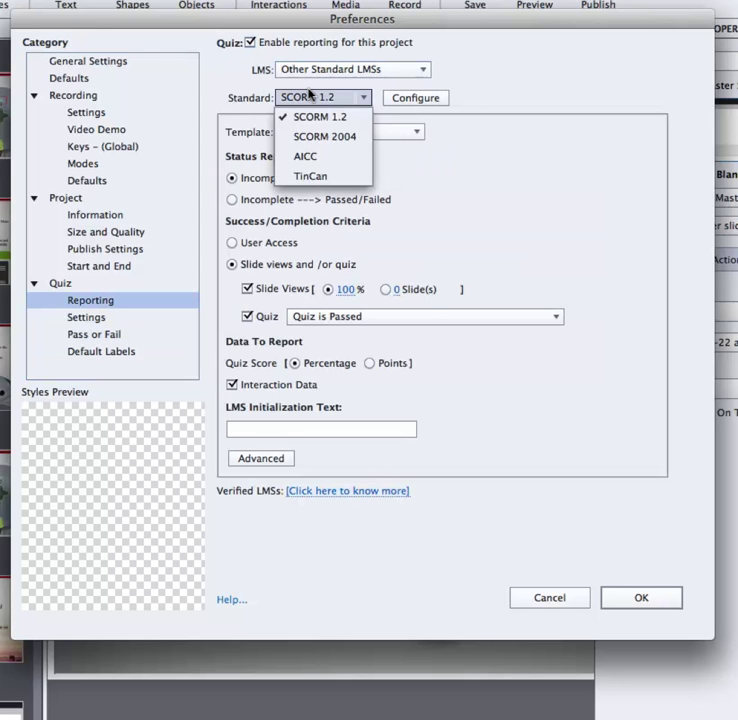
{"action": "left_click", "coordinate": [310, 95]}
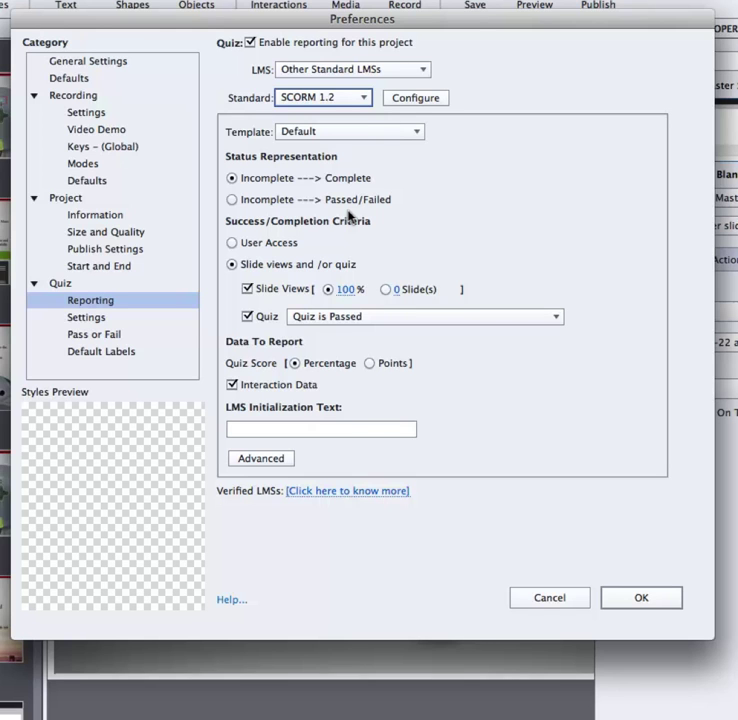
{"action": "left_click", "coordinate": [231, 242]}
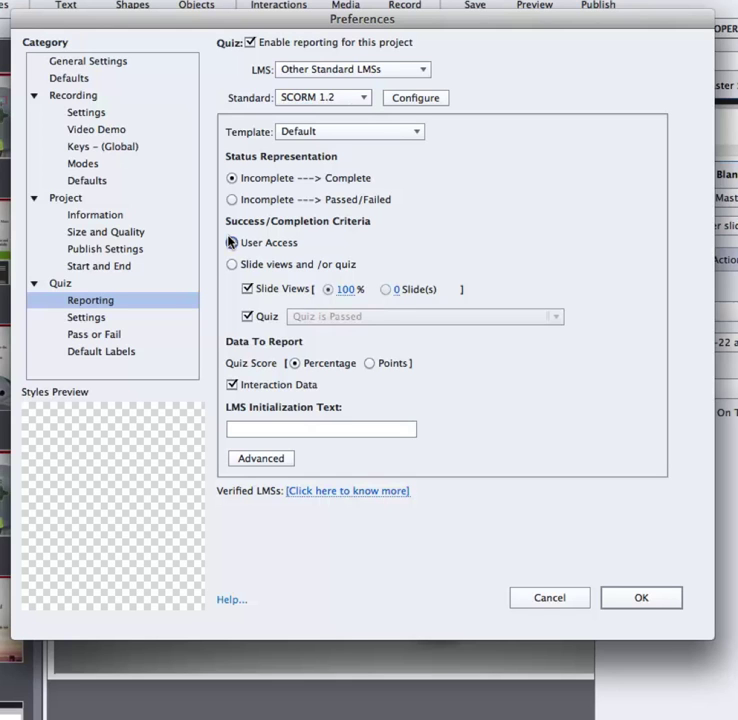
{"action": "left_click", "coordinate": [231, 264]}
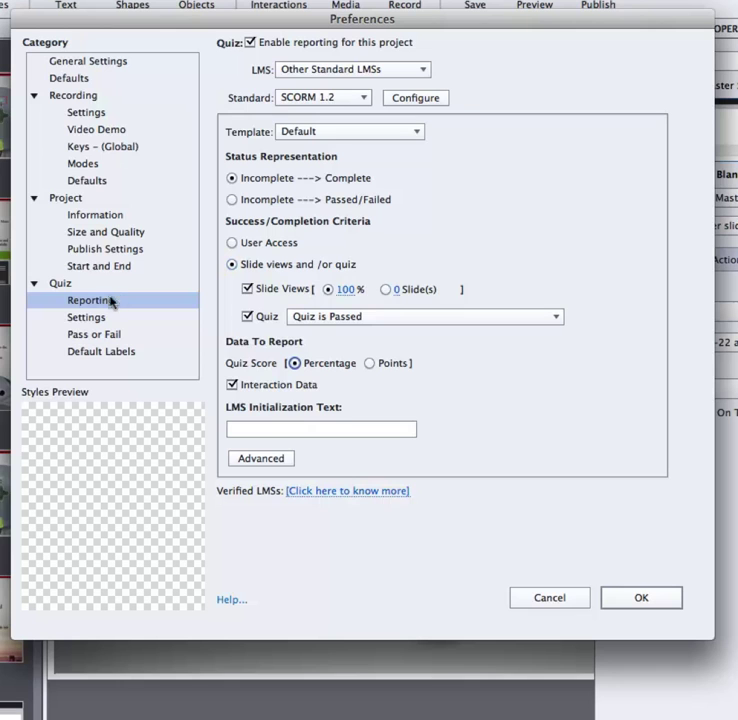
In the quiz settings, turn on Shuffle Answers for all applicable question types and enable Branch Aware
{"action": "left_click", "coordinate": [85, 316]}
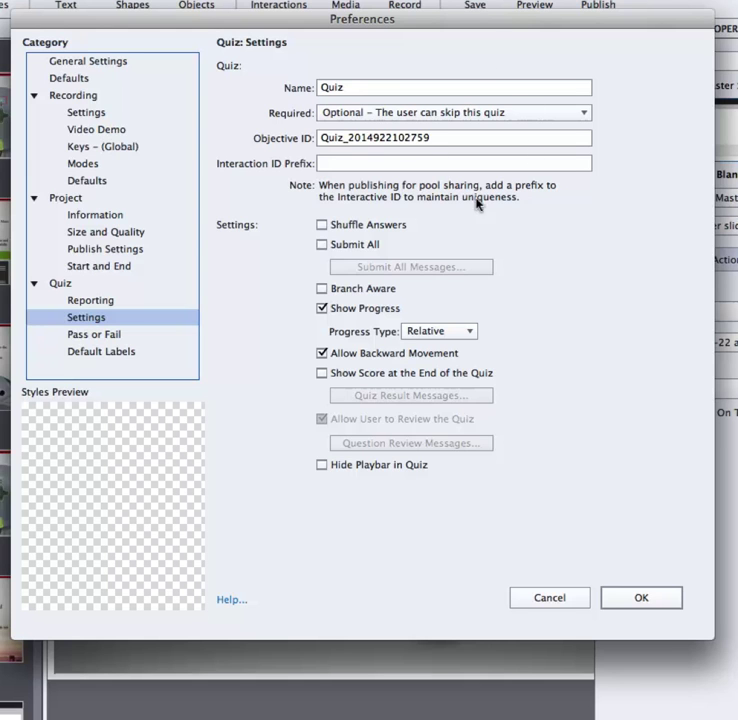
{"action": "left_click", "coordinate": [321, 224]}
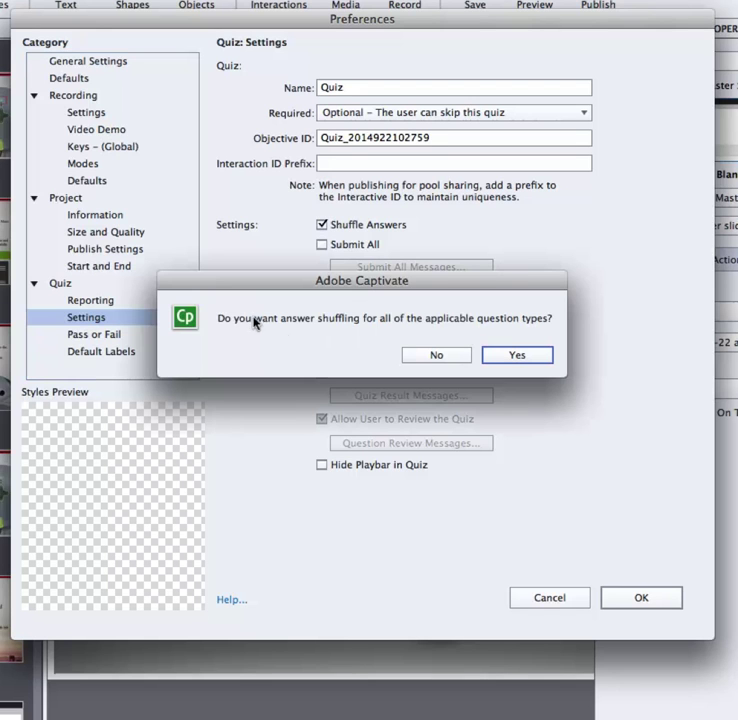
{"action": "left_click", "coordinate": [510, 355]}
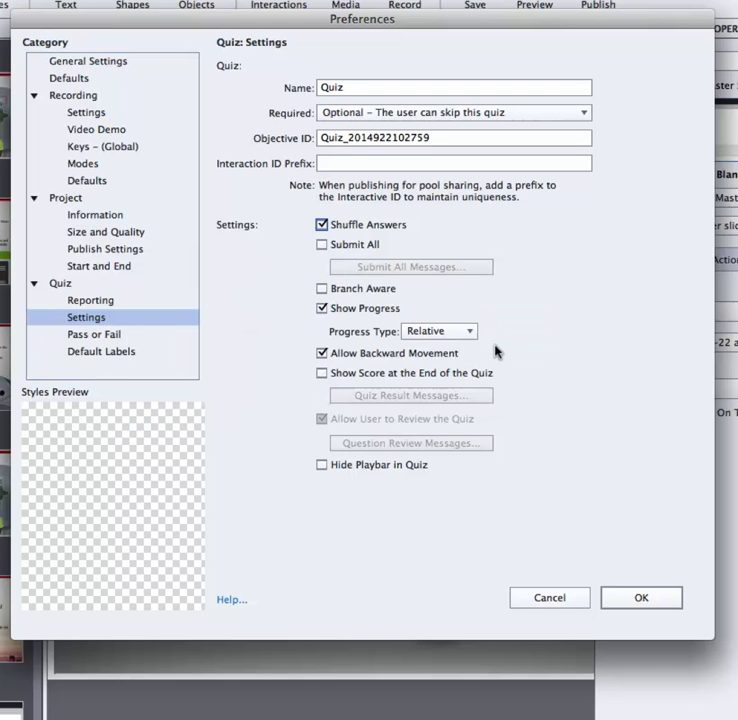
{"action": "left_click", "coordinate": [320, 289]}
{"action": "left_click", "coordinate": [321, 289]}
{"action": "left_click", "coordinate": [321, 289]}
Keep Allow Backward Movement on, show the score at the end of the quiz, and hide the playbar in the quiz
{"action": "left_click", "coordinate": [319, 351]}
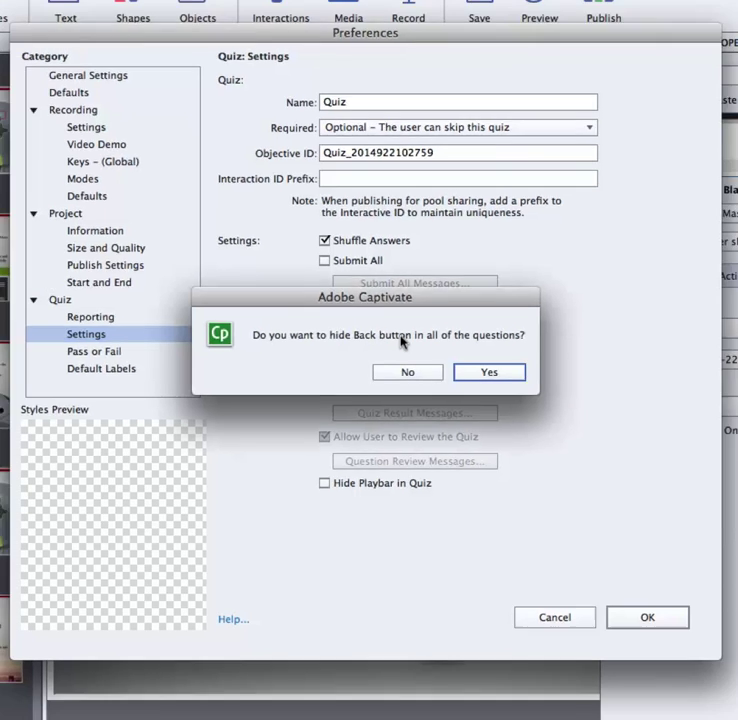
{"action": "left_click", "coordinate": [503, 381]}
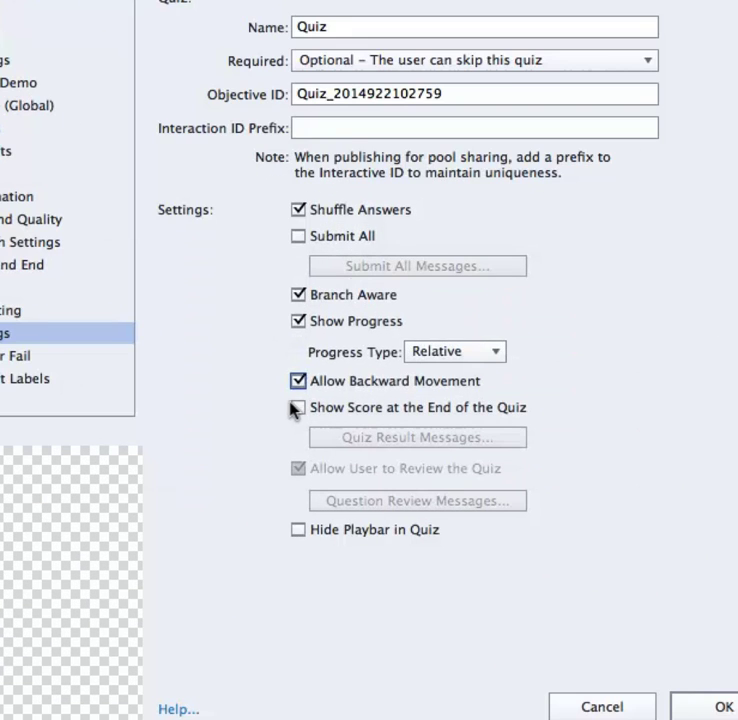
{"action": "left_click", "coordinate": [297, 407]}
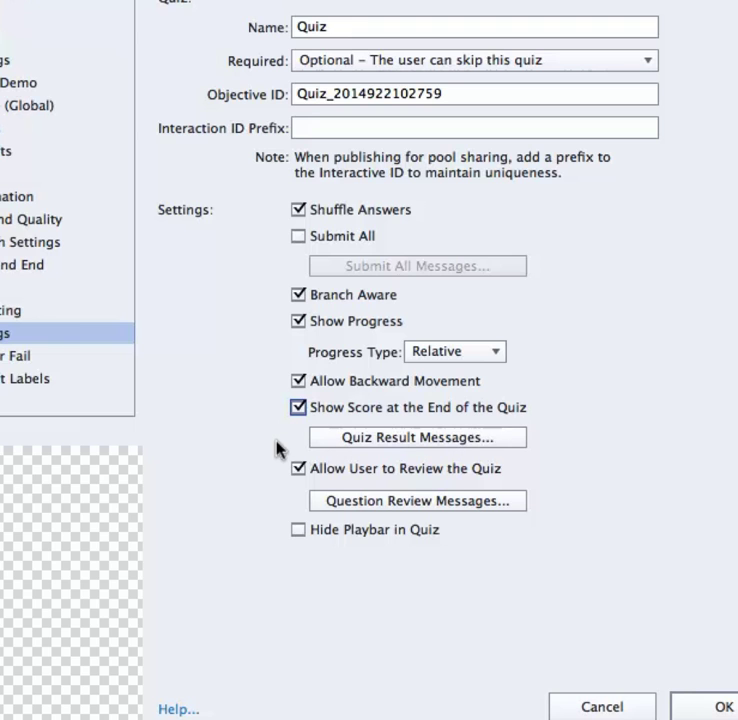
{"action": "left_click", "coordinate": [297, 529]}
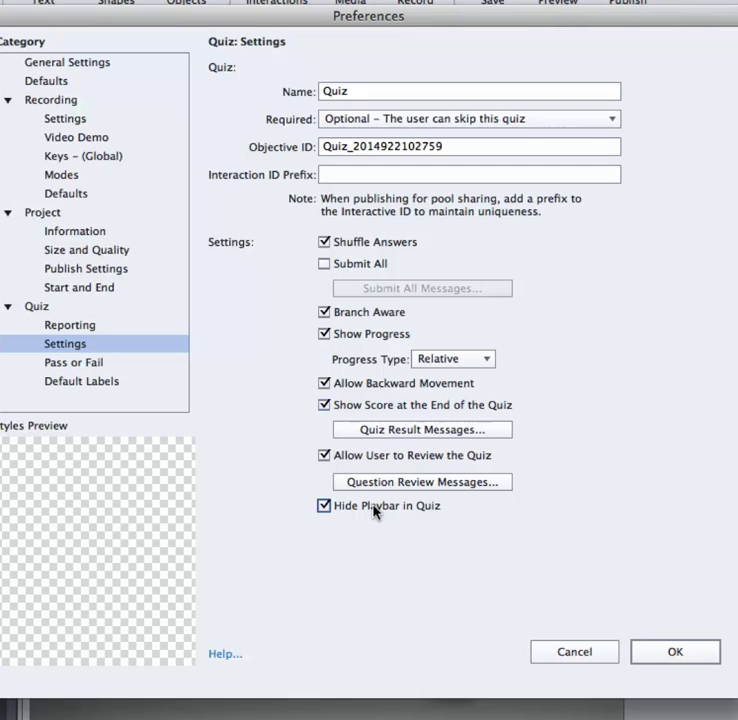
In the pass or fail options, compare the points-based criterion and keep passing at 80% or more of total points
{"action": "left_click", "coordinate": [79, 365]}
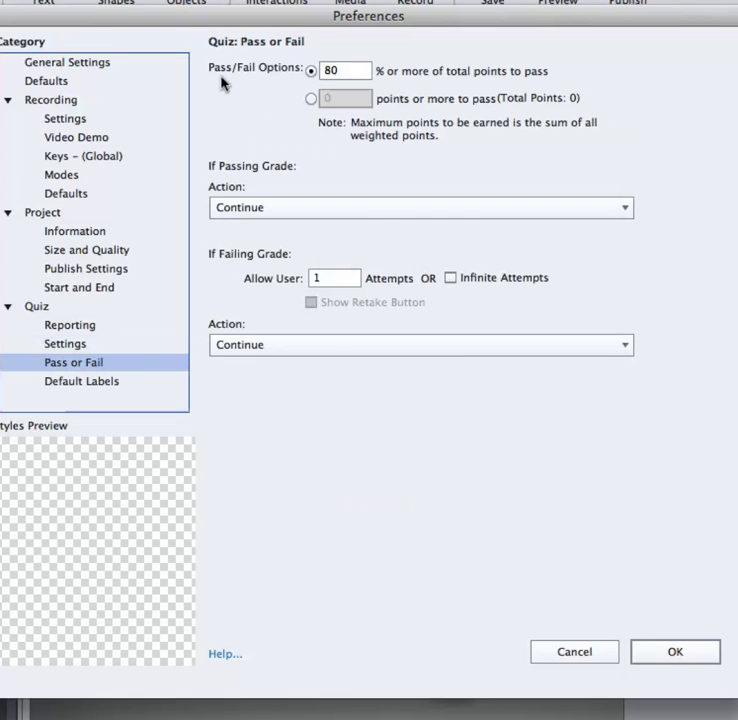
{"action": "double_click", "coordinate": [351, 65]}
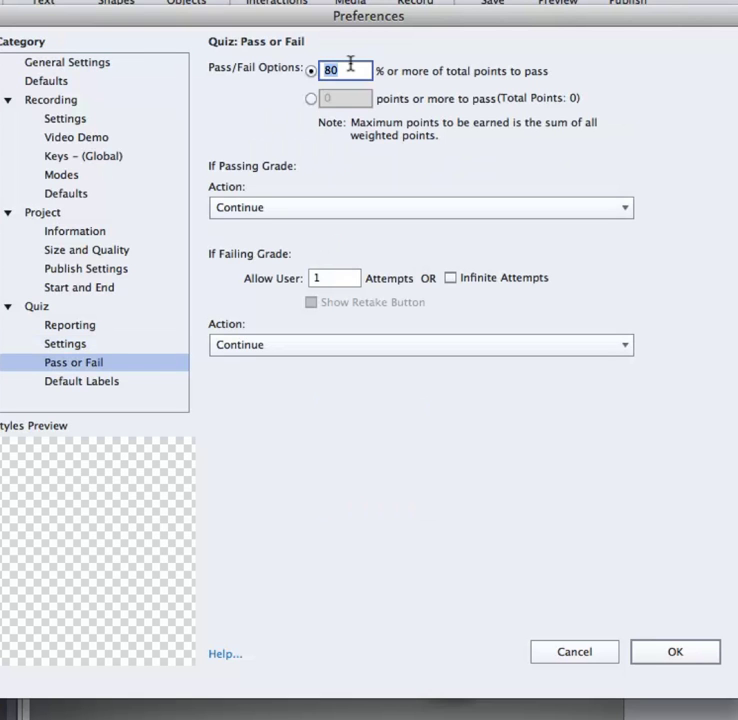
{"action": "left_click", "coordinate": [310, 97]}
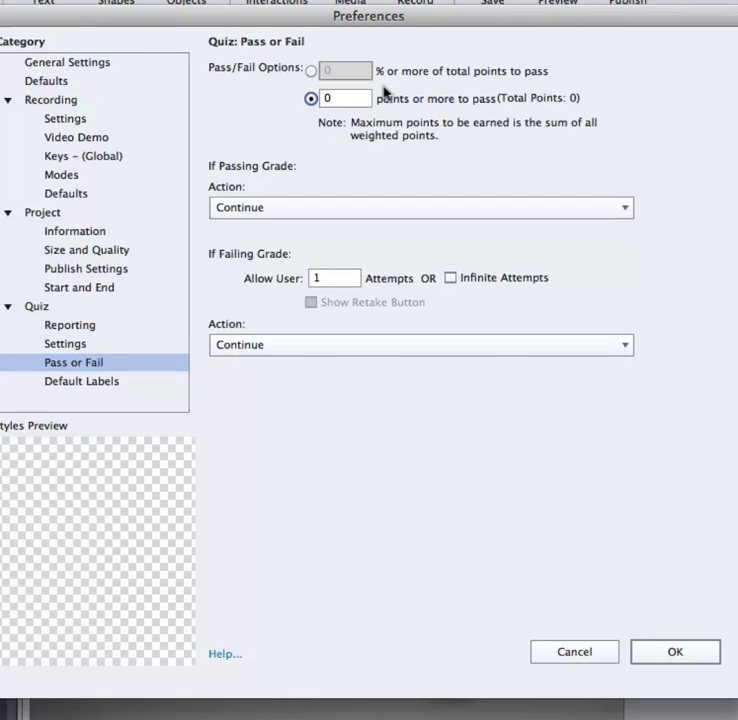
{"action": "left_click", "coordinate": [311, 70]}
{"action": "double_click", "coordinate": [349, 62]}
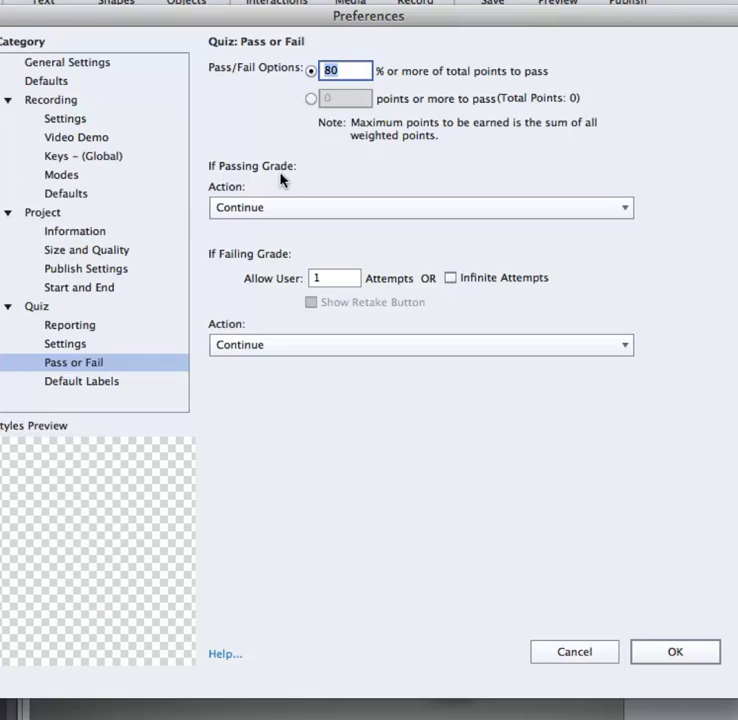
Set the passing-grade action to Open URL or file
{"action": "left_click", "coordinate": [227, 207]}
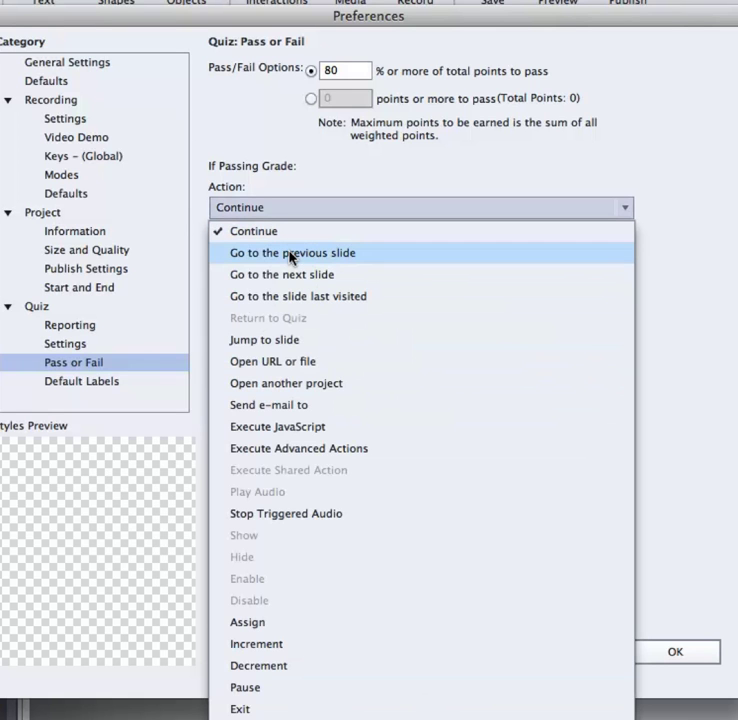
{"action": "left_click", "coordinate": [245, 362]}
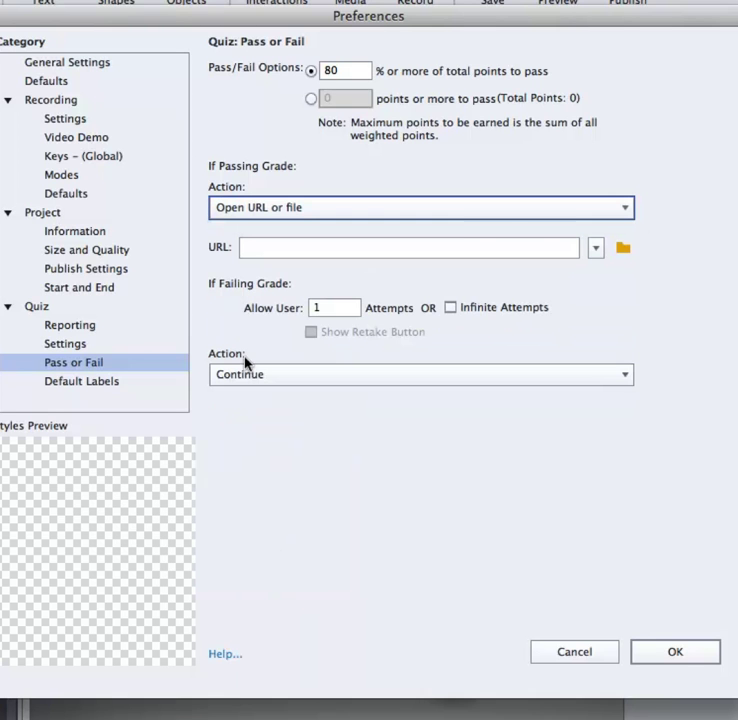
{"action": "left_click", "coordinate": [257, 210]}
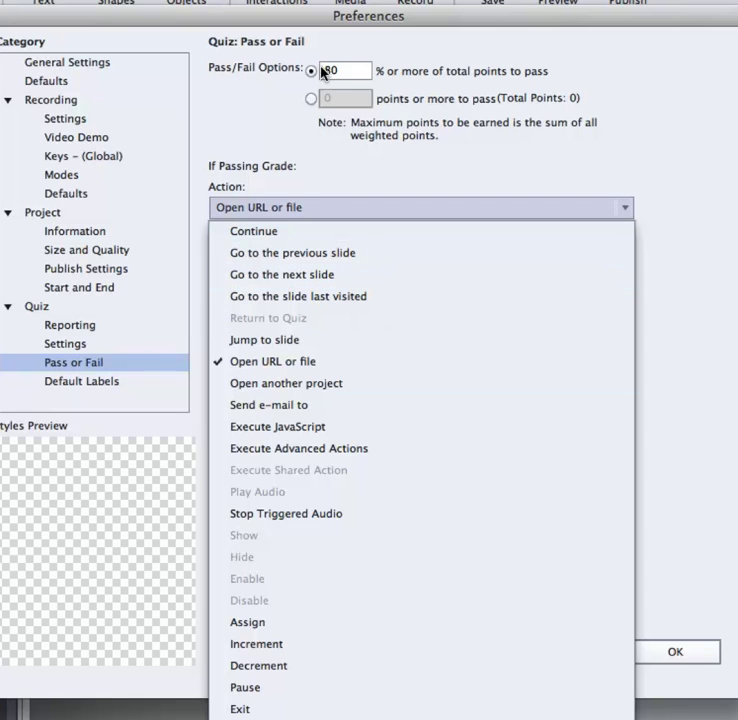
{"action": "left_click", "coordinate": [305, 205]}
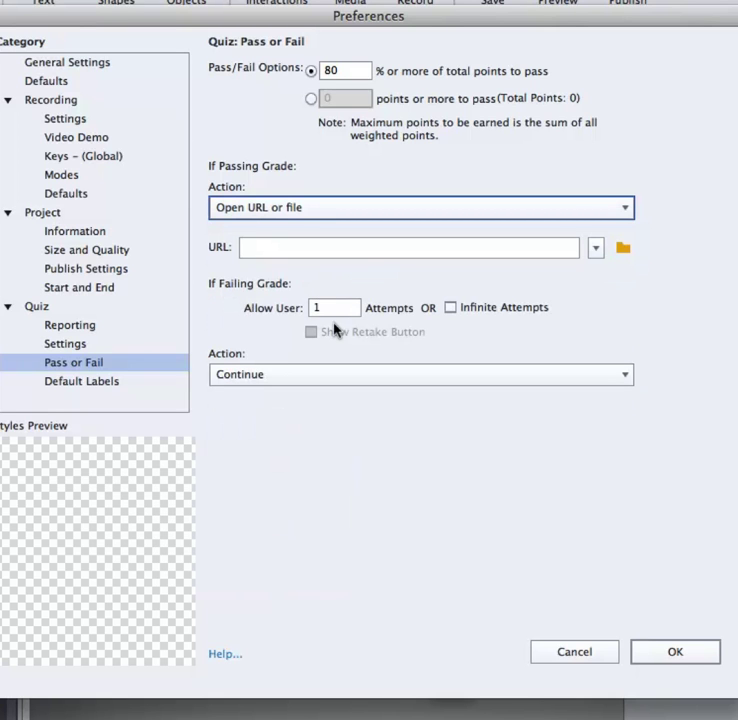
Try infinite attempts with the retake button for a failing grade, then limit the user to 3 attempts instead
{"action": "left_click", "coordinate": [450, 307]}
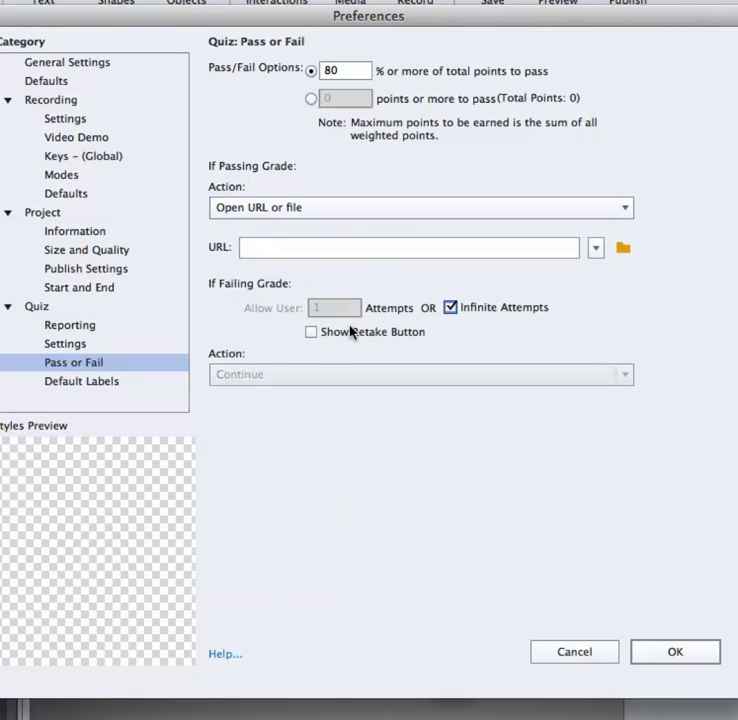
{"action": "left_click", "coordinate": [311, 332]}
{"action": "left_click", "coordinate": [450, 308]}
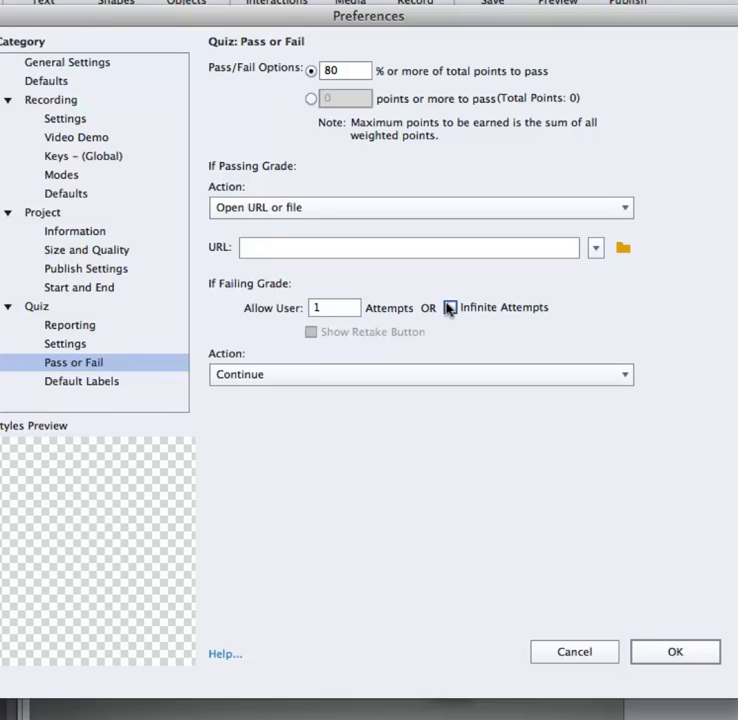
{"action": "left_click", "coordinate": [313, 304]}
{"action": "type", "text": "3"}
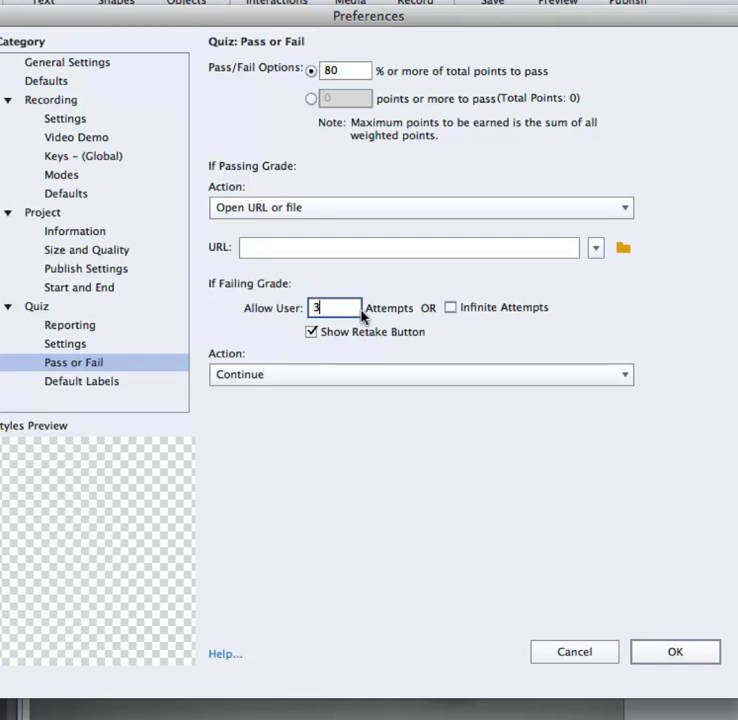
Leave the failing-grade action at Continue, set the passing-grade action to Continue, and turn off Show Retake Button
{"action": "left_click", "coordinate": [275, 376]}
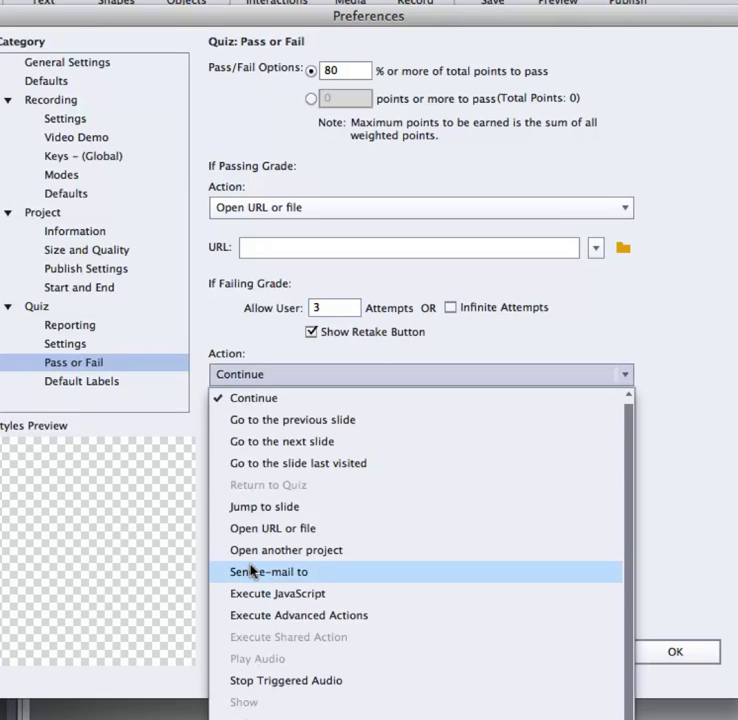
{"action": "key", "text": "Escape"}
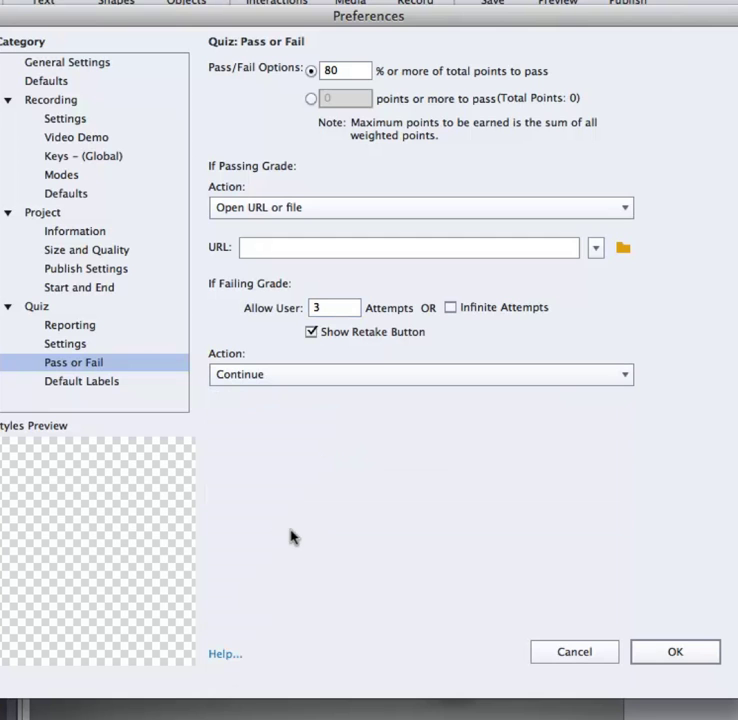
{"action": "left_click", "coordinate": [273, 377]}
{"action": "left_click", "coordinate": [273, 377]}
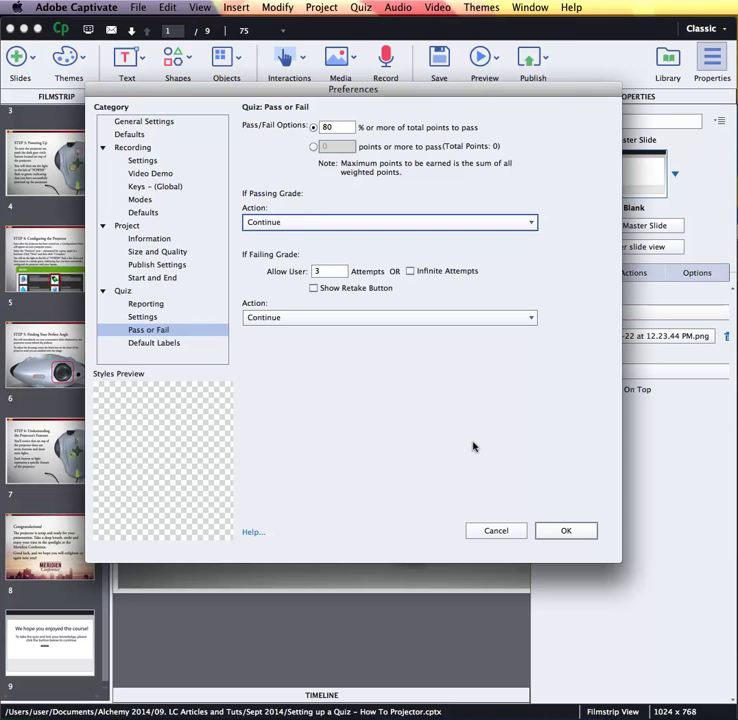
Apply the quiz preferences and close the Preferences dialog
{"action": "left_click", "coordinate": [545, 531]}
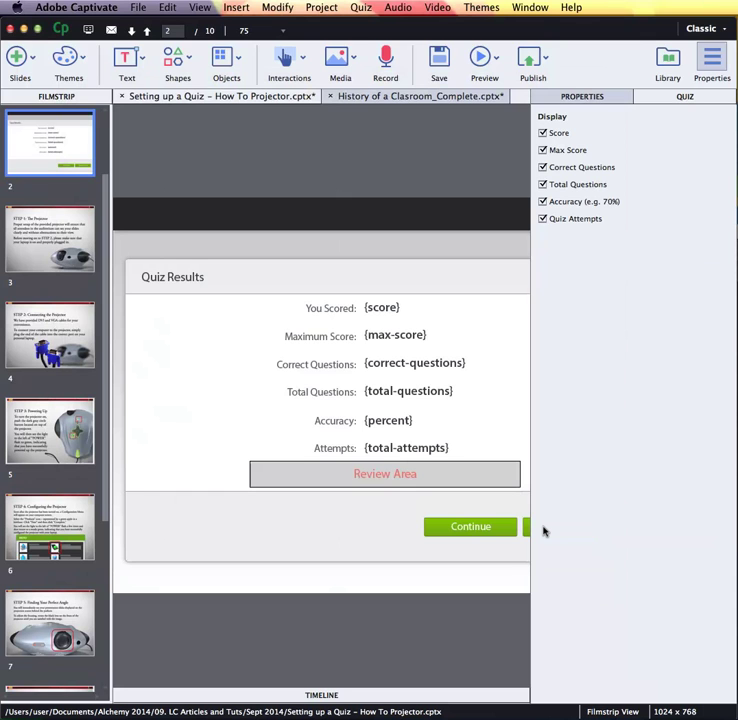
{"action": "left_click", "coordinate": [357, 7]}
{"action": "left_click", "coordinate": [354, 7]}
Examine the last slide, including its invitation to take the quiz and its continue button
{"action": "scroll", "coordinate": [66, 416], "scroll_direction": "down", "scroll_amount": 5}
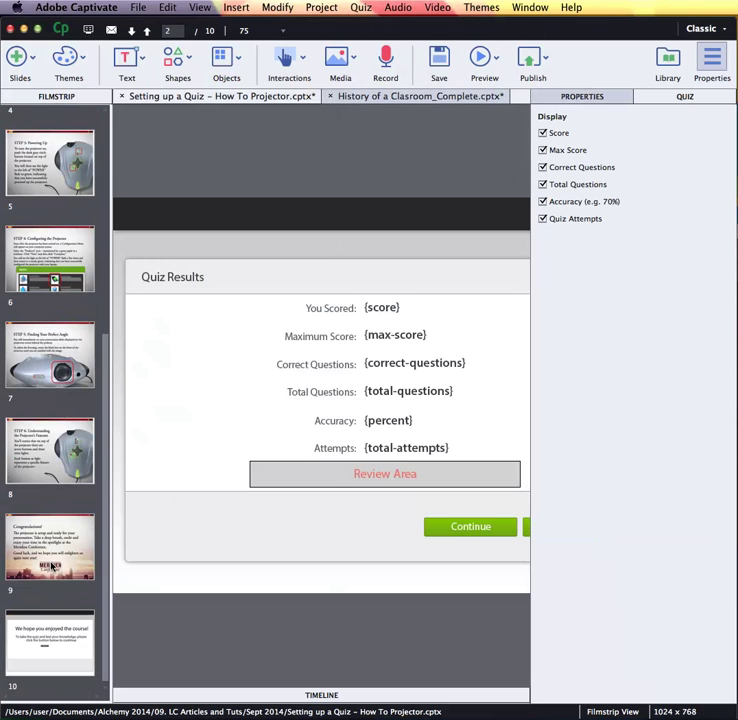
{"action": "left_click", "coordinate": [43, 647]}
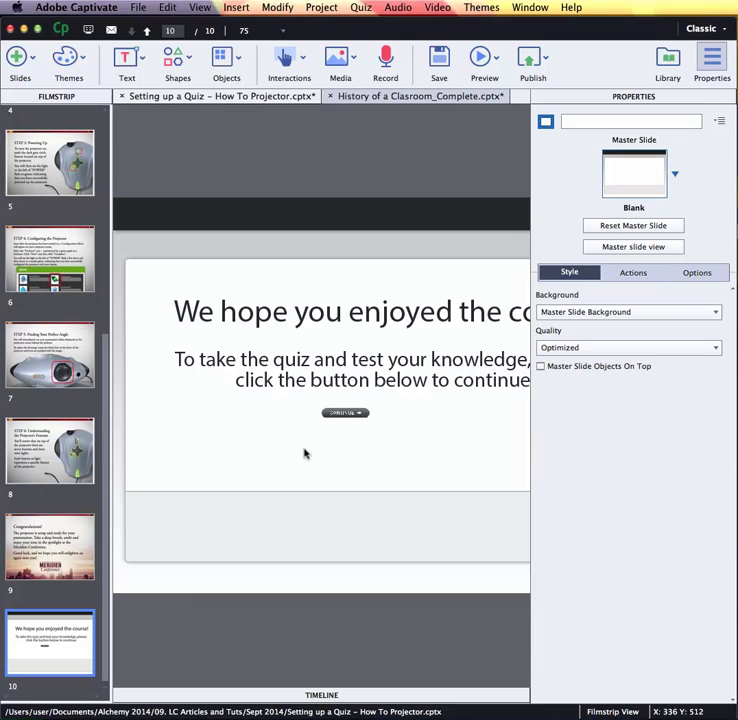
{"action": "scroll", "coordinate": [359, 425], "scroll_direction": "right", "scroll_amount": 3}
{"action": "scroll", "coordinate": [359, 425], "scroll_direction": "right", "scroll_amount": 3}
{"action": "scroll", "coordinate": [359, 425], "scroll_direction": "left", "scroll_amount": 5}
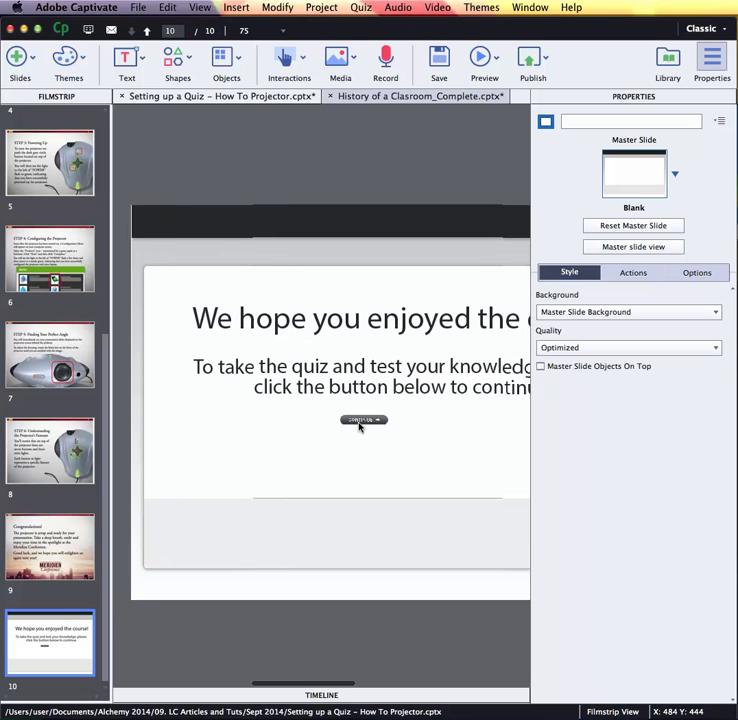
{"action": "scroll", "coordinate": [58, 206], "scroll_direction": "up", "scroll_amount": 10}
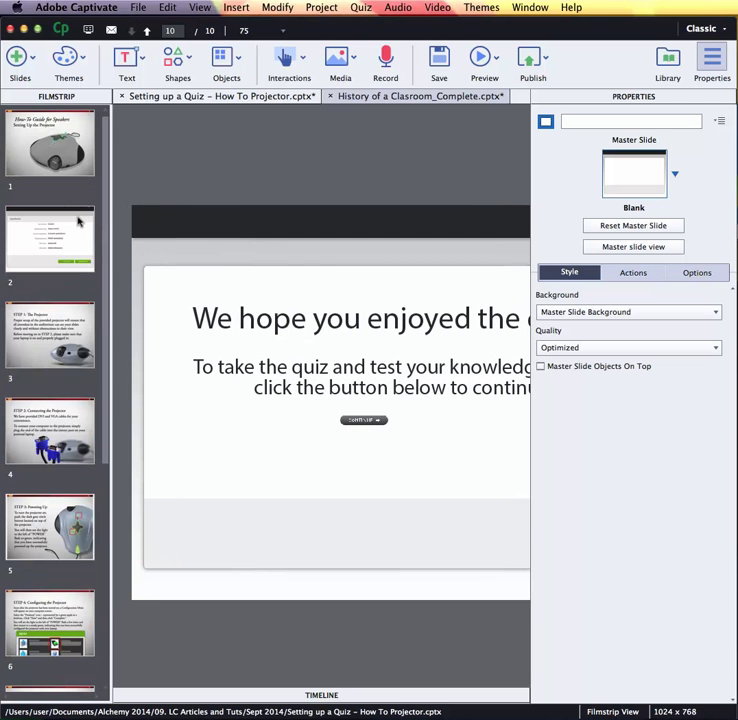
Move the Quiz Results slide to the end of the project, after the closing slide, and check the order of both
{"action": "left_click", "coordinate": [60, 210]}
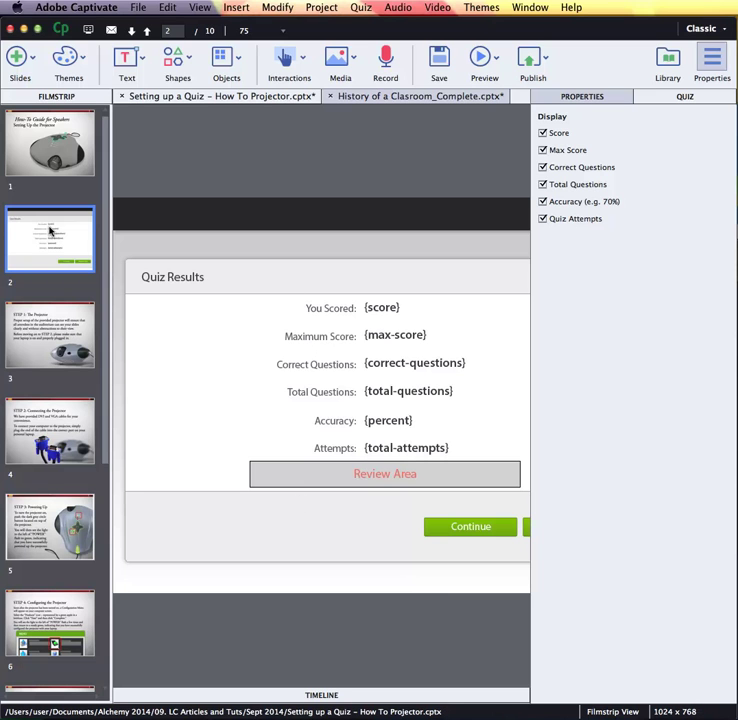
{"action": "left_click_drag", "start_coordinate": [50, 230], "coordinate": [50, 608]}
{"action": "scroll", "coordinate": [50, 608], "scroll_direction": "down", "scroll_amount": 5}
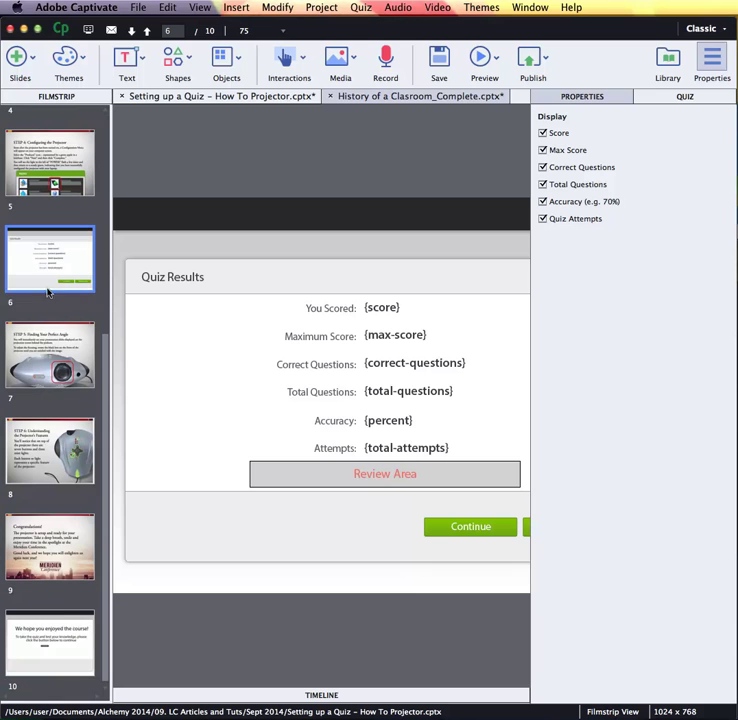
{"action": "left_click_drag", "start_coordinate": [50, 278], "coordinate": [36, 655]}
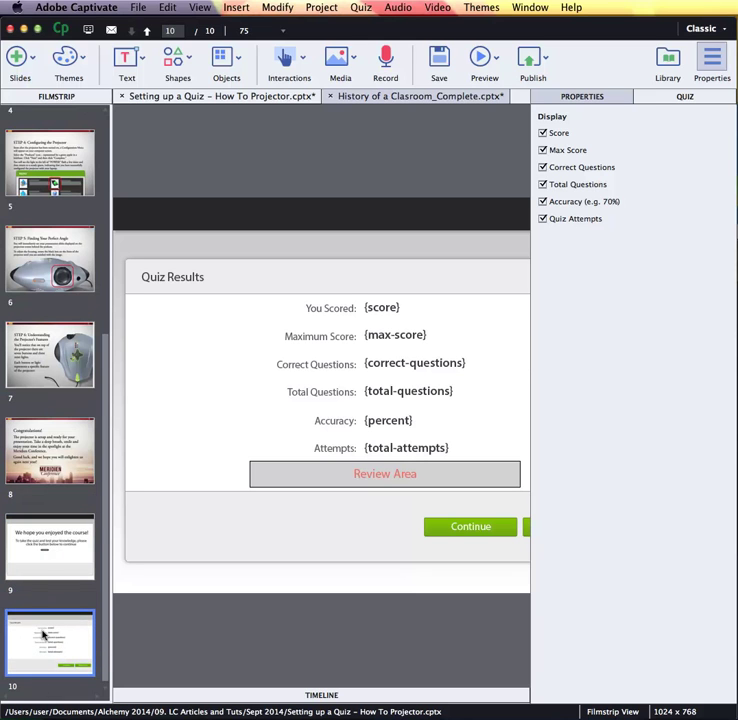
{"action": "left_click", "coordinate": [52, 543]}
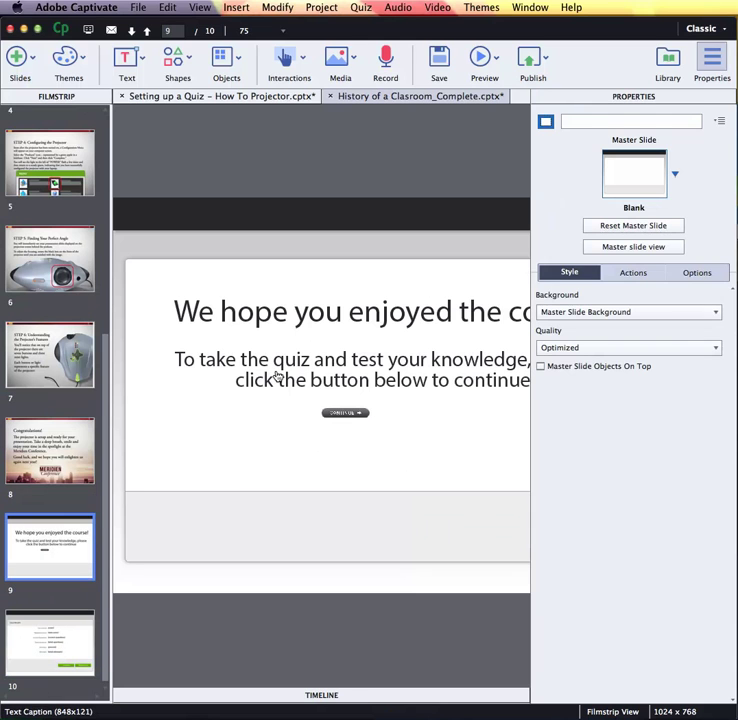
{"action": "left_click", "coordinate": [20, 622]}
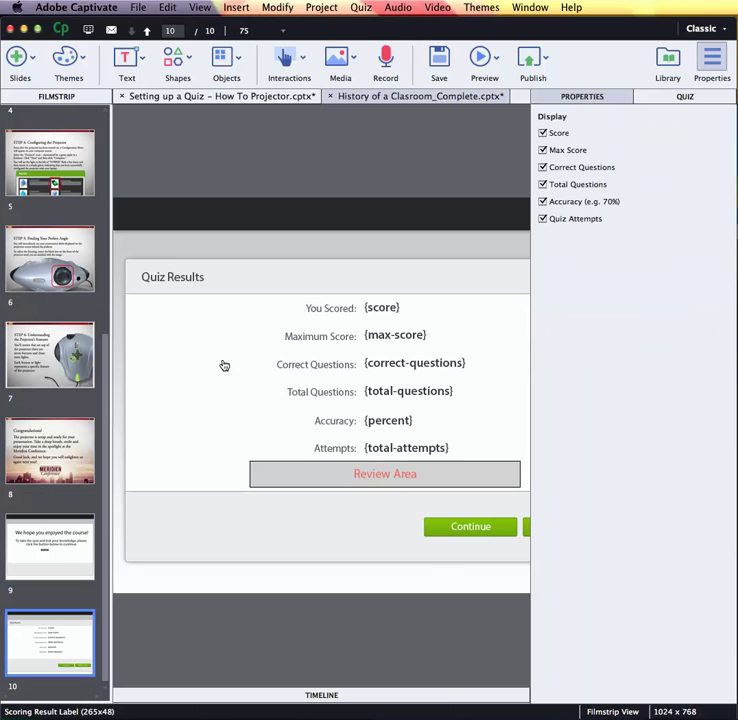